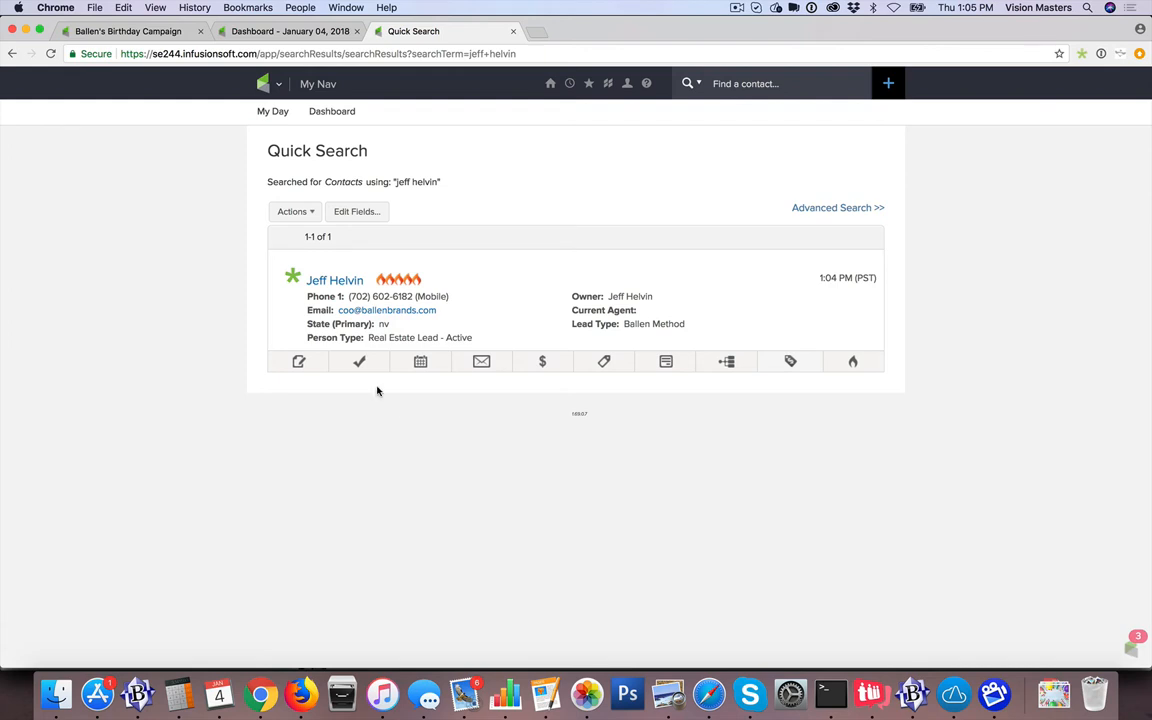
# Open the TurboDial dialer for the contact and sign in with the Infusionsoft ID
pyautogui.click(293, 277)
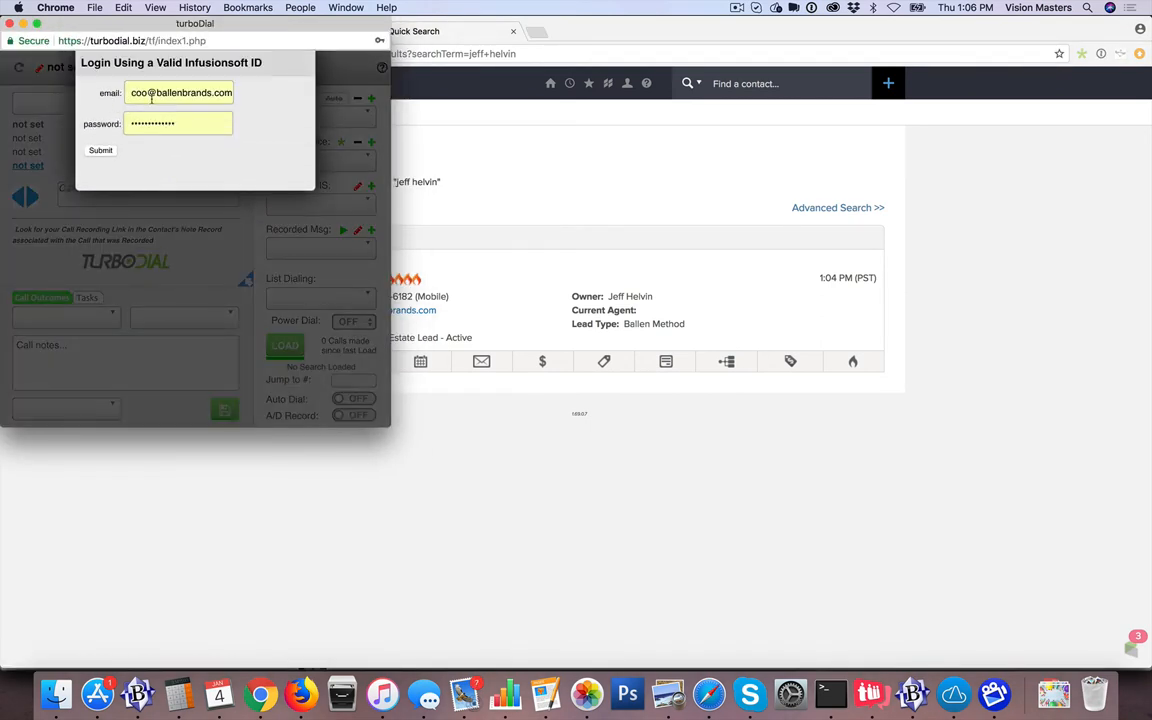
pyautogui.click(100, 150)
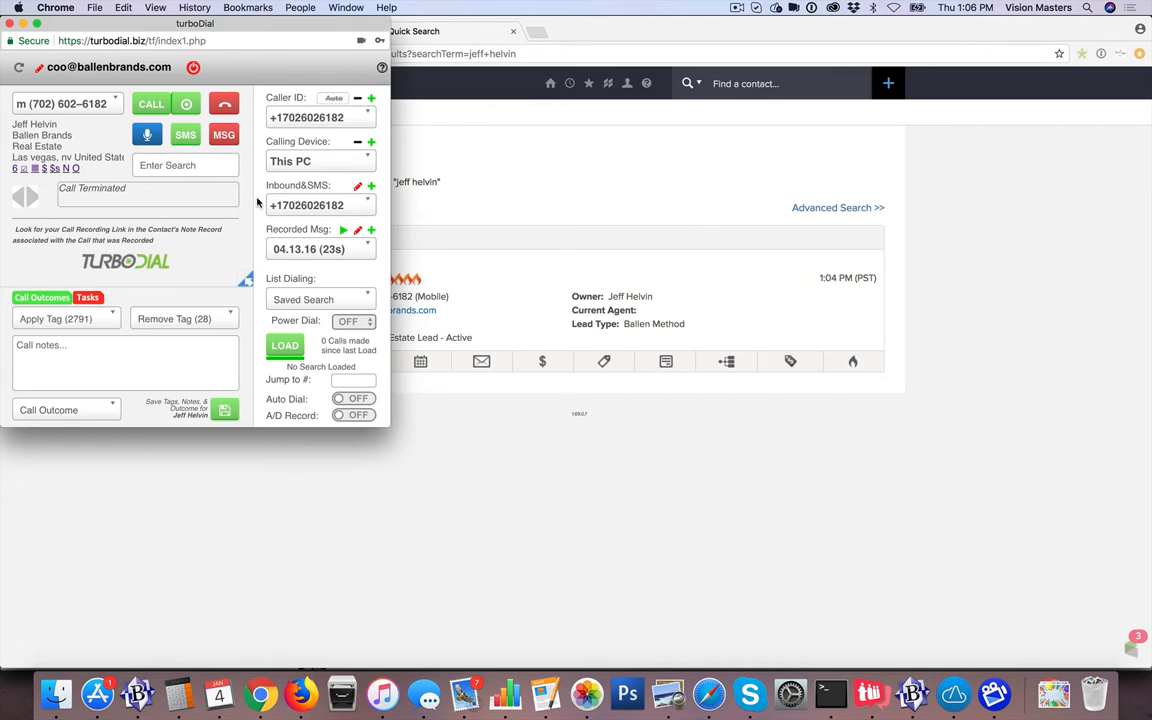
# Start a new inbound voice & SMS number and enter the search pattern +1702602*
pyautogui.click(371, 189)
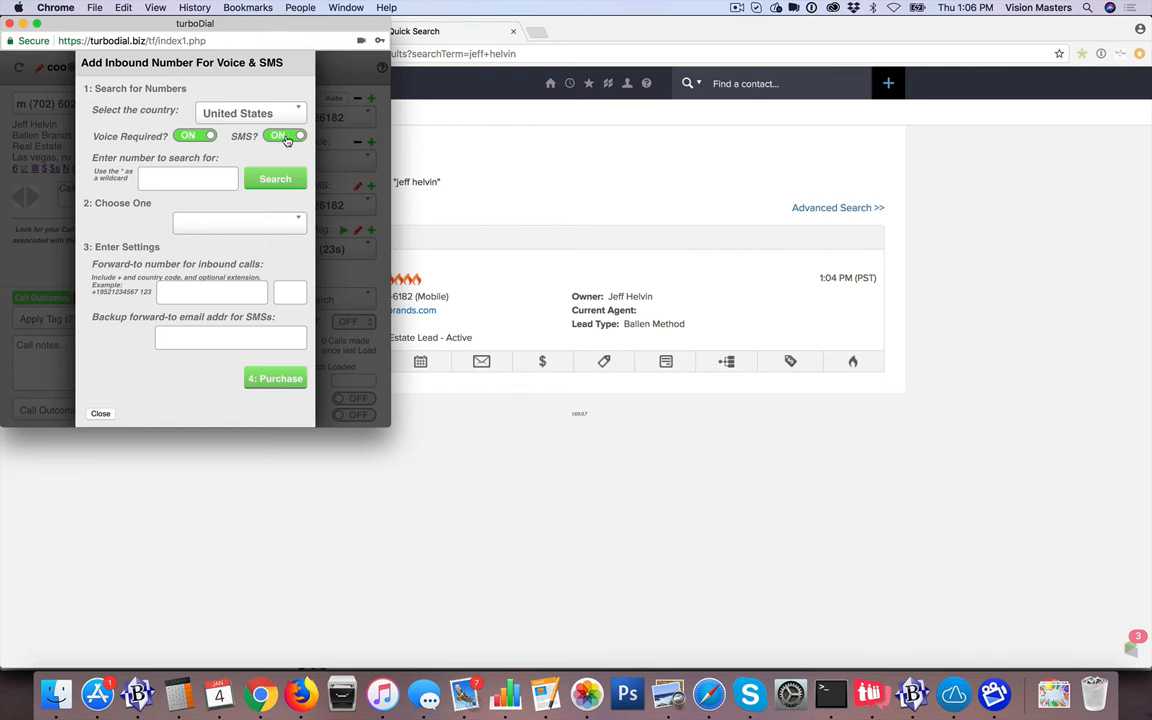
pyautogui.click(167, 176)
pyautogui.write('+')
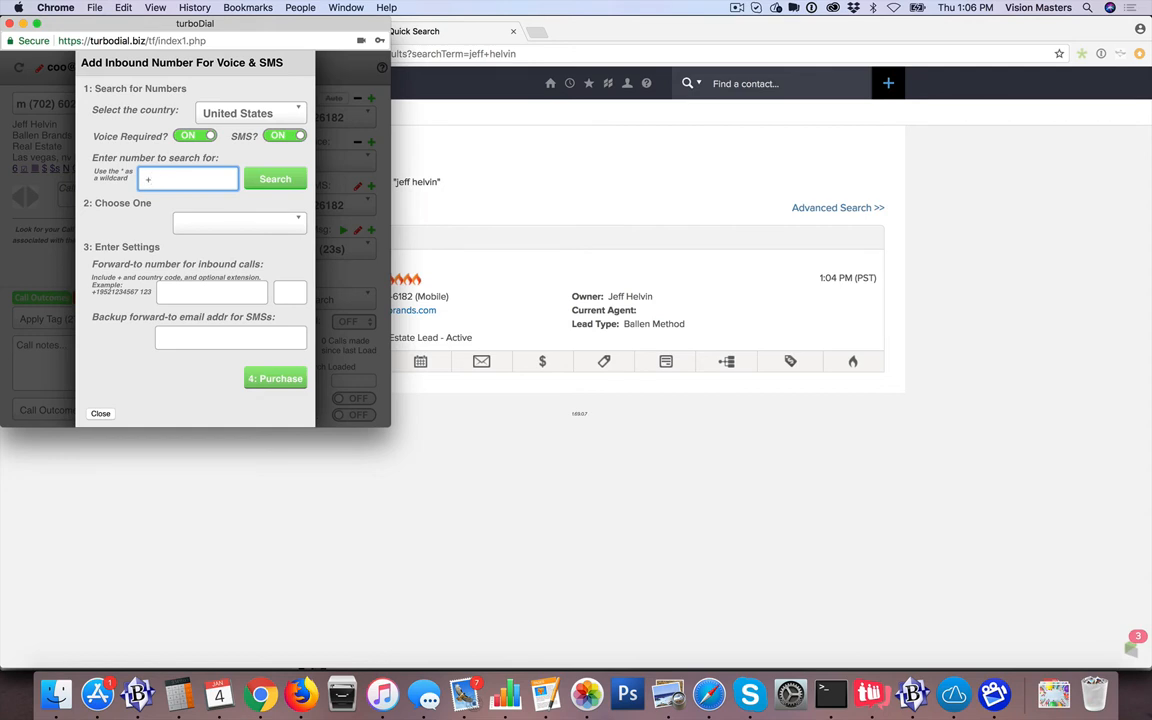
pyautogui.write('1')
pyautogui.write('702')
pyautogui.write('602')
pyautogui.write('*')
# Search for available numbers matching +1702602* and review the results
pyautogui.click(277, 183)
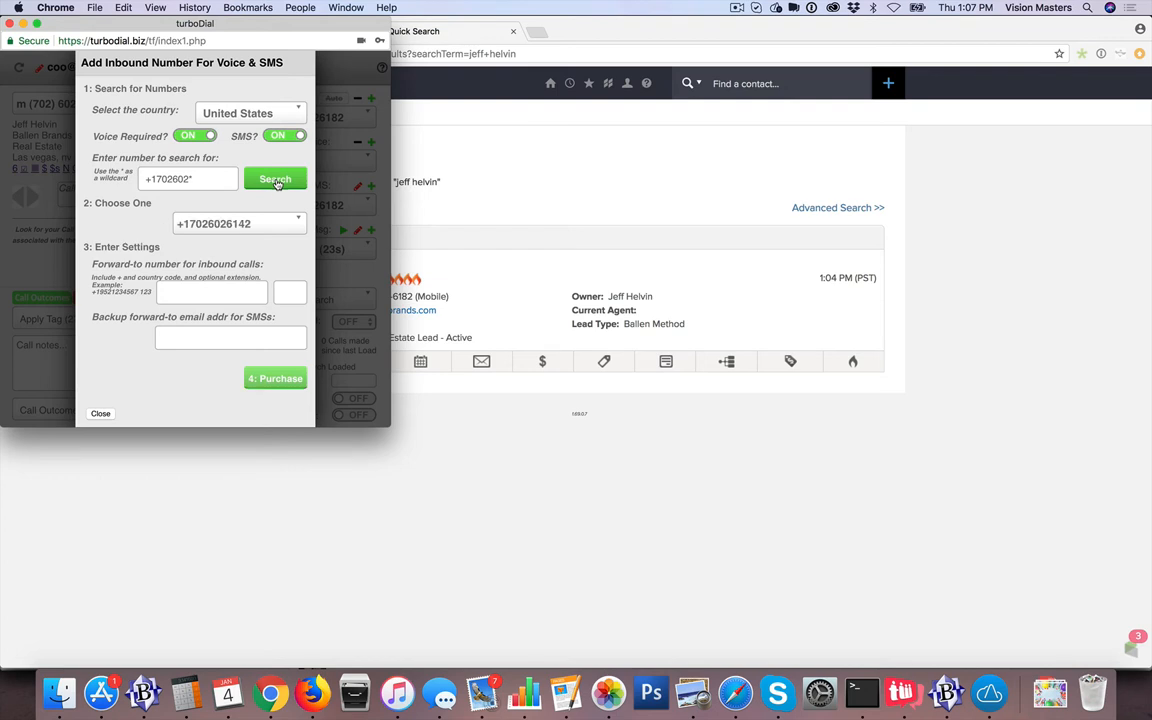
pyautogui.click(233, 217)
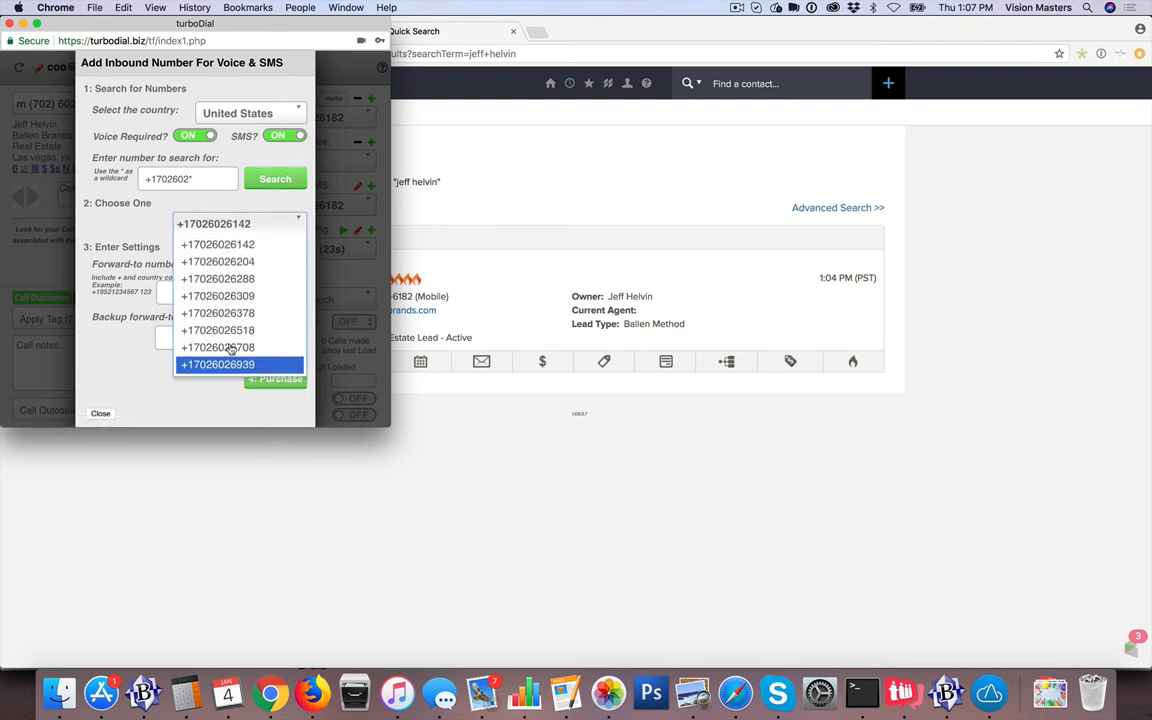
pyautogui.click(214, 181)
pyautogui.click(214, 181)
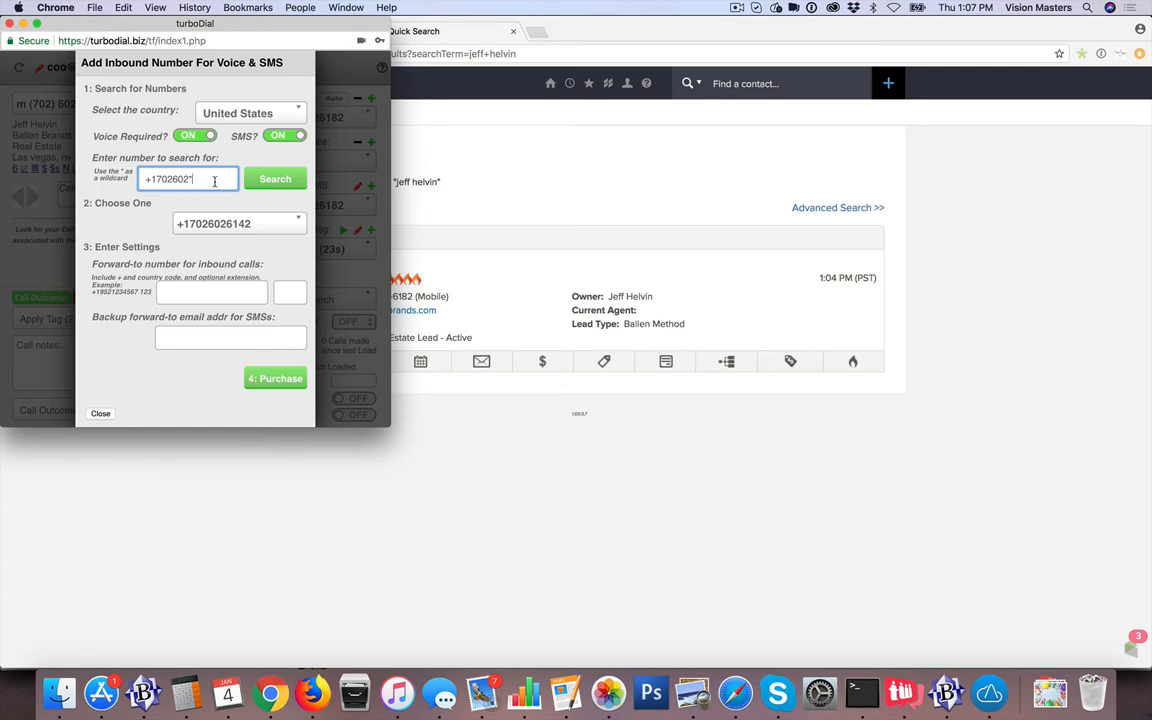
pyautogui.press('BackSpace')
pyautogui.press('BackSpace')
pyautogui.press('BackSpace')
pyautogui.write('*')
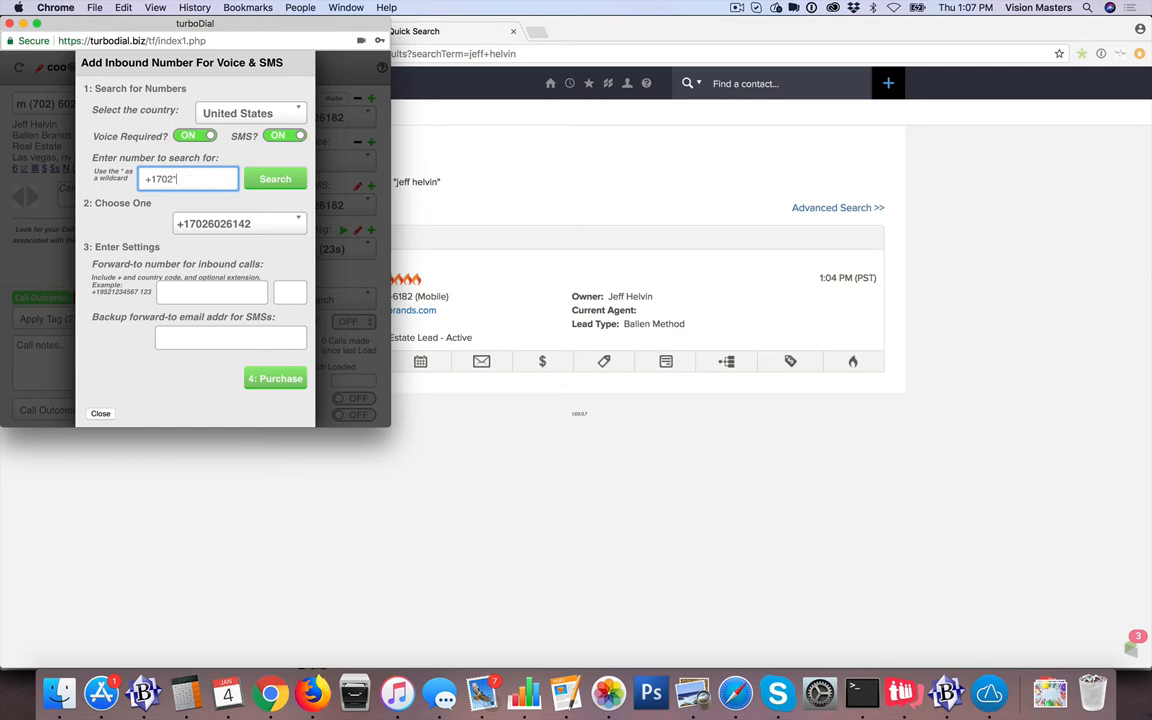
pyautogui.click(257, 190)
pyautogui.click(274, 224)
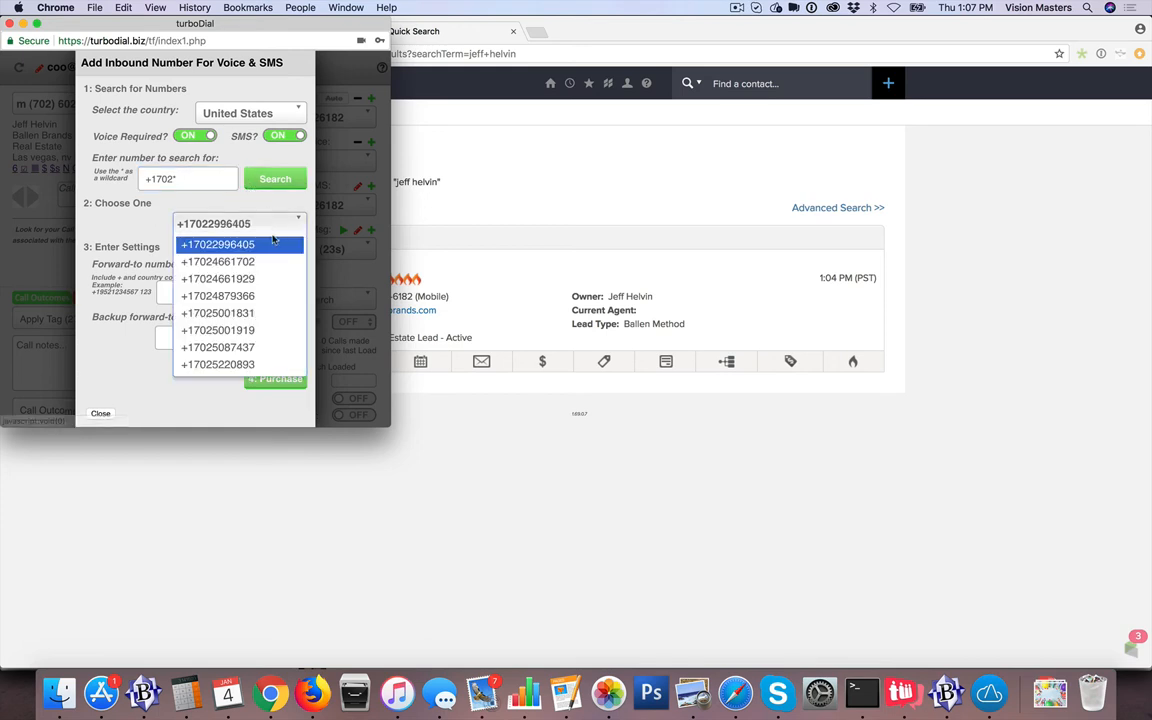
pyautogui.scroll(-5, 247, 300)
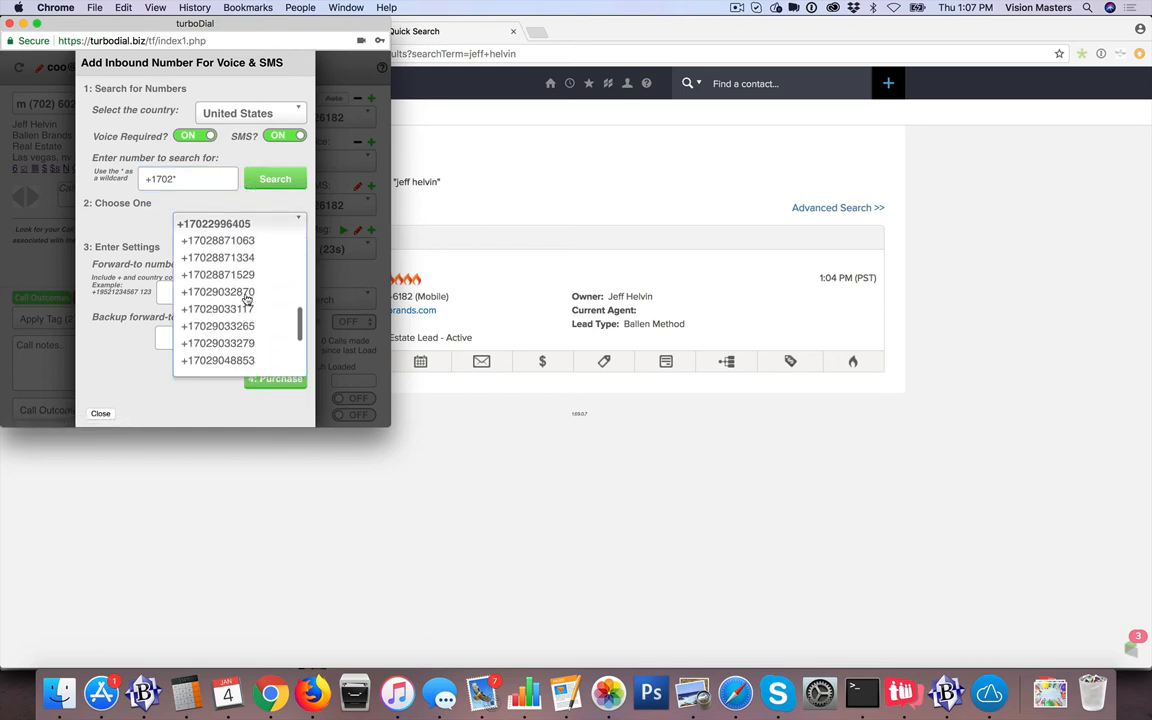
pyautogui.scroll(5, 247, 300)
pyautogui.click(196, 181)
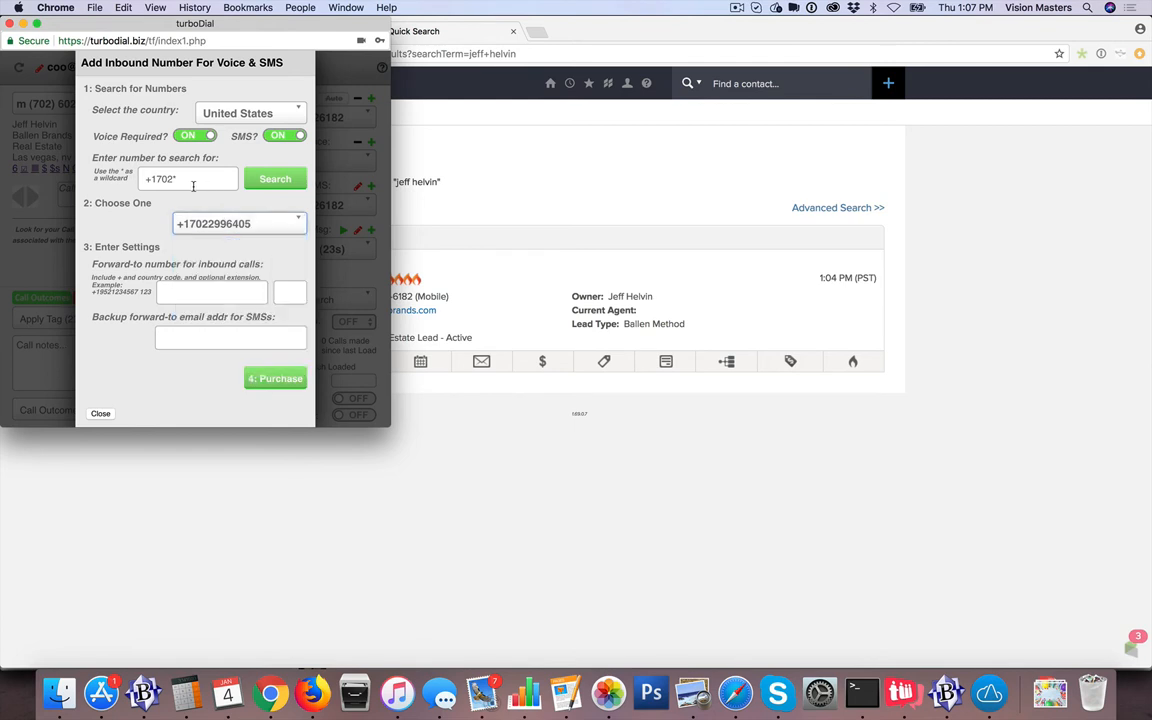
pyautogui.click(202, 294)
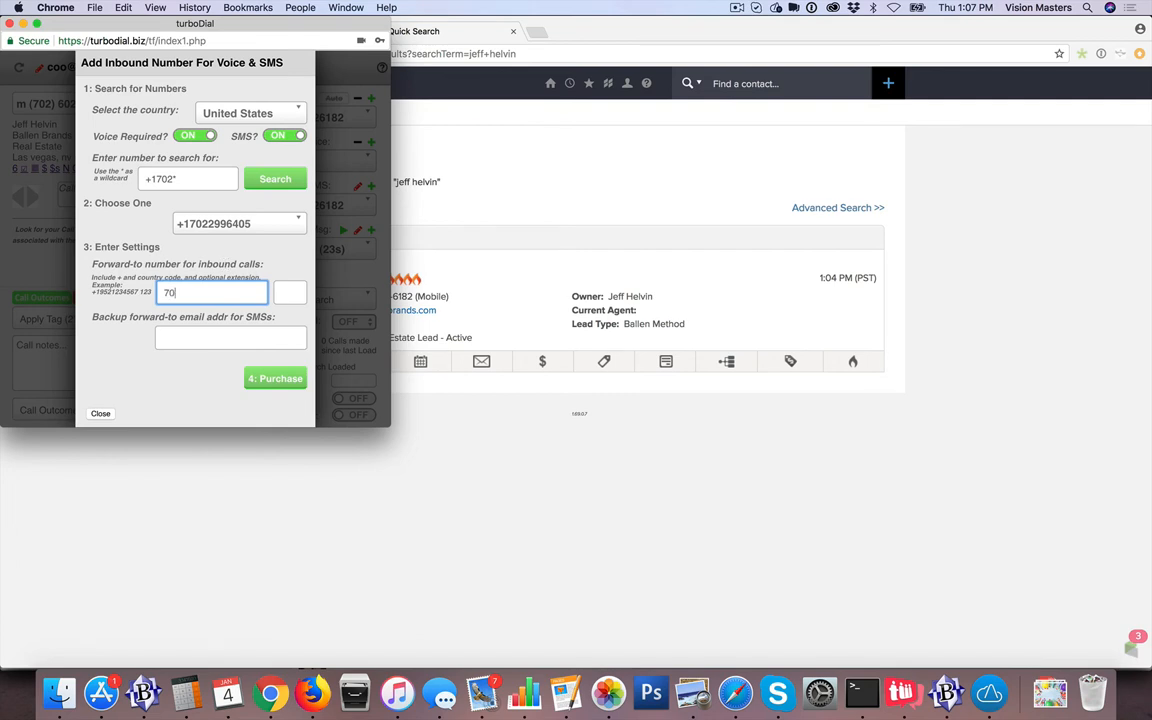
# Forward inbound calls to the user's own phone number, add a backup SMS e-mail, and close the form
pyautogui.click(185, 336)
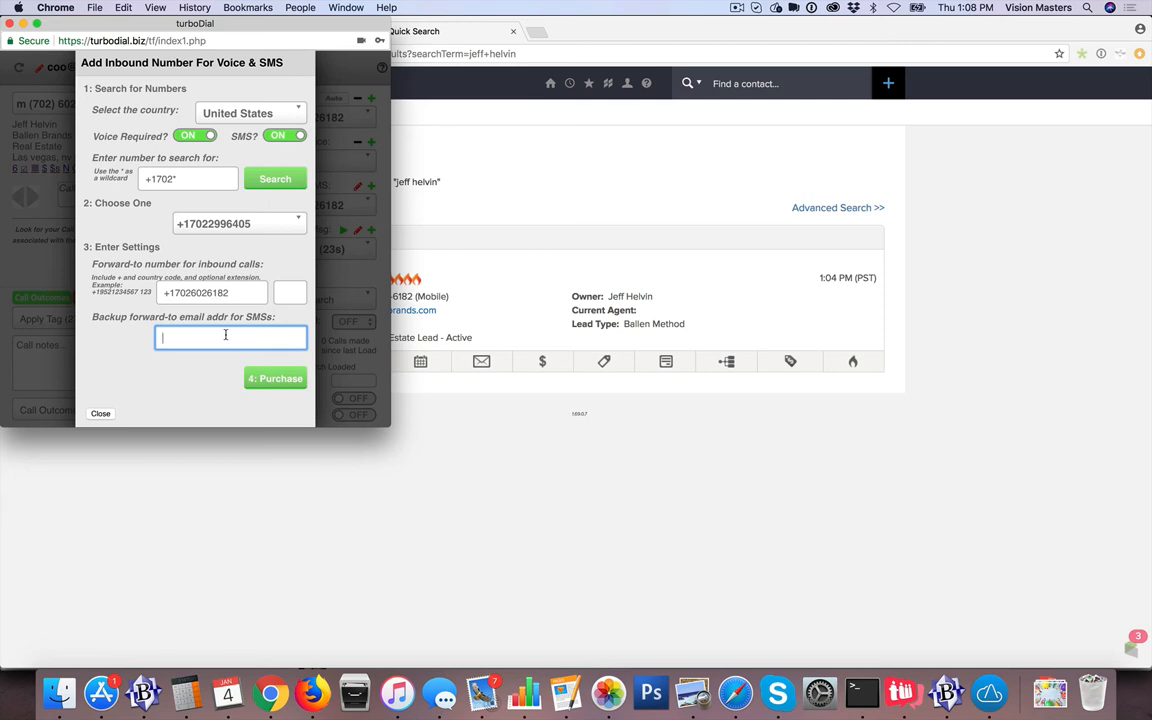
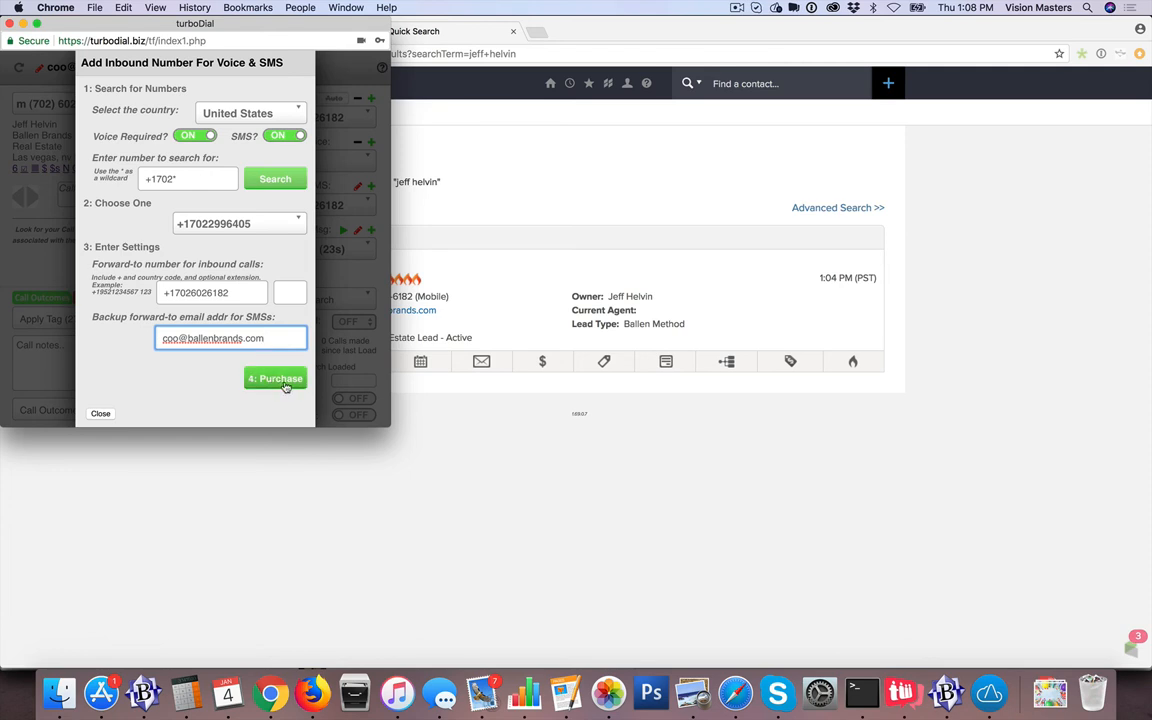
pyautogui.click(98, 412)
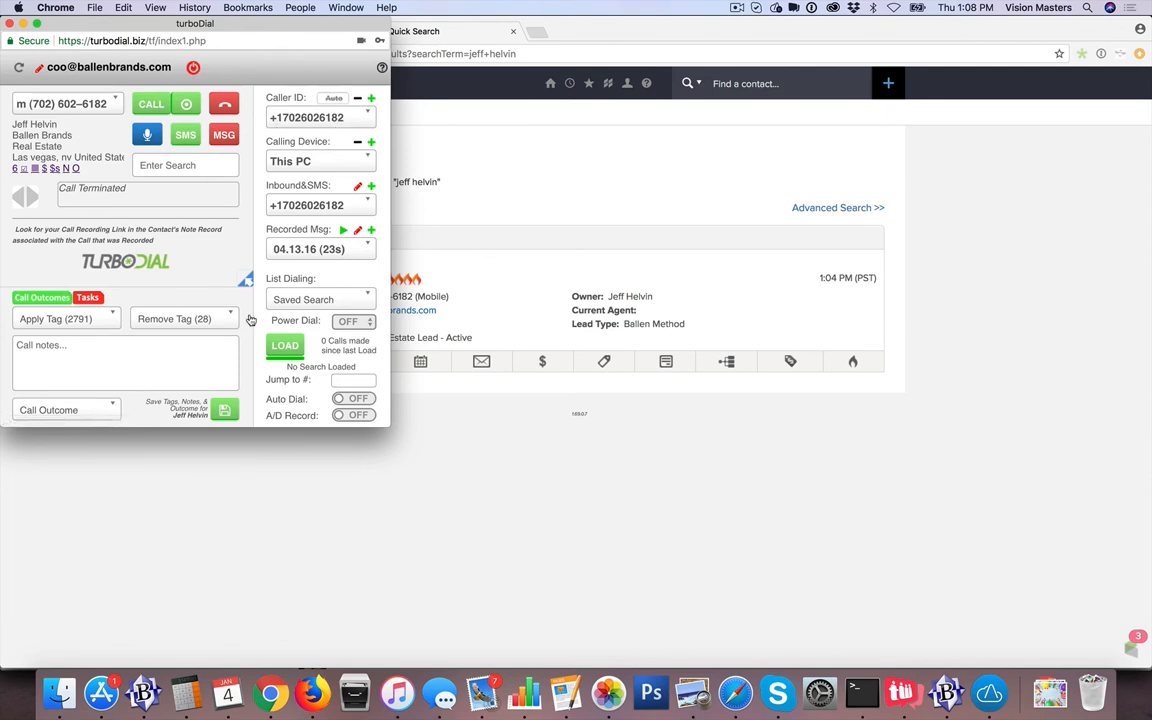
# Review the Caller ID numbers twice without changes, then return to Infusionsoft's Quick Search page
pyautogui.click(282, 120)
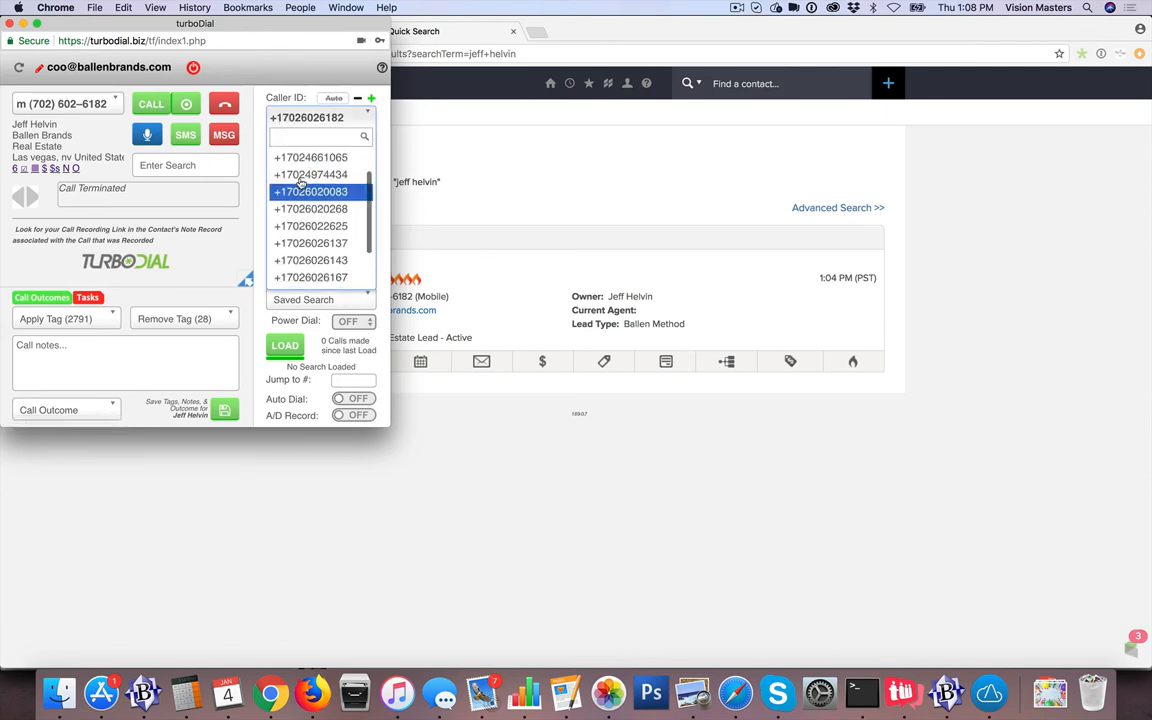
pyautogui.click(255, 158)
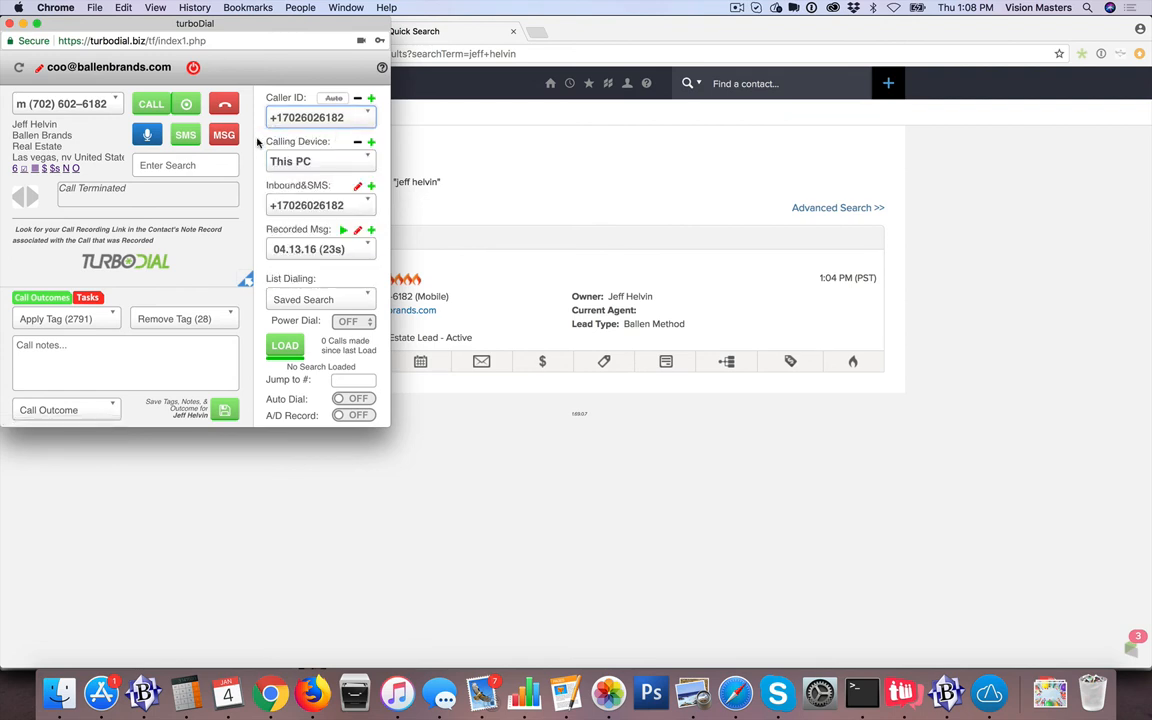
pyautogui.click(330, 117)
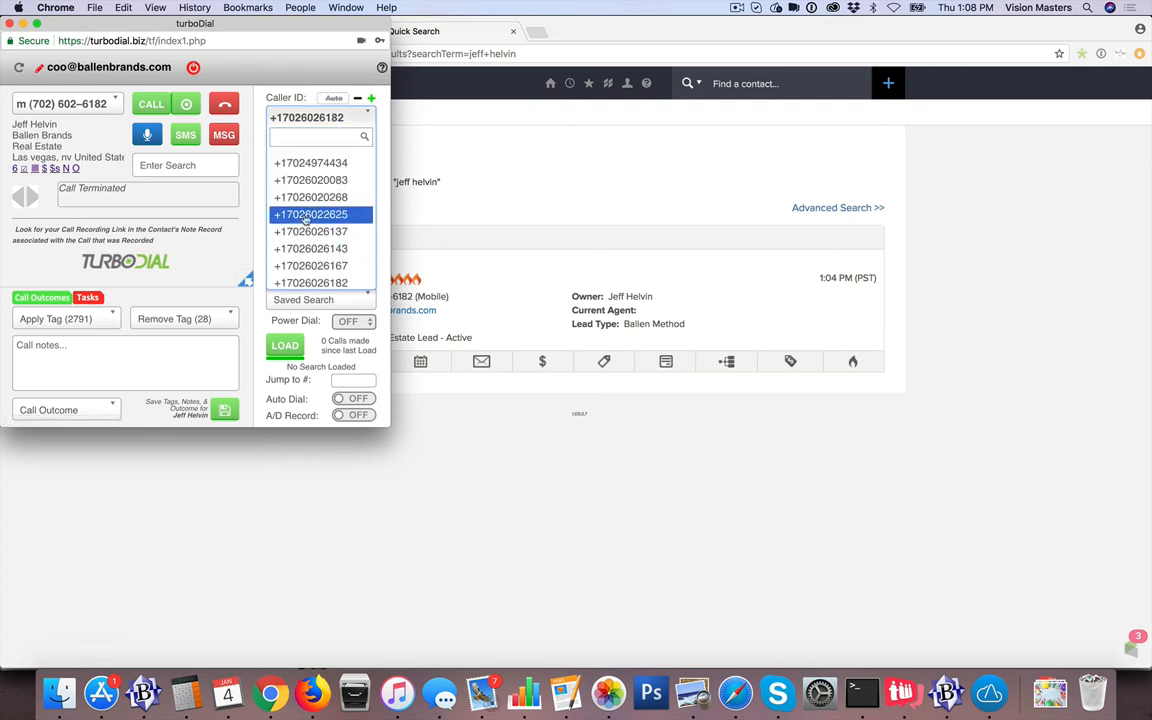
pyautogui.click(258, 177)
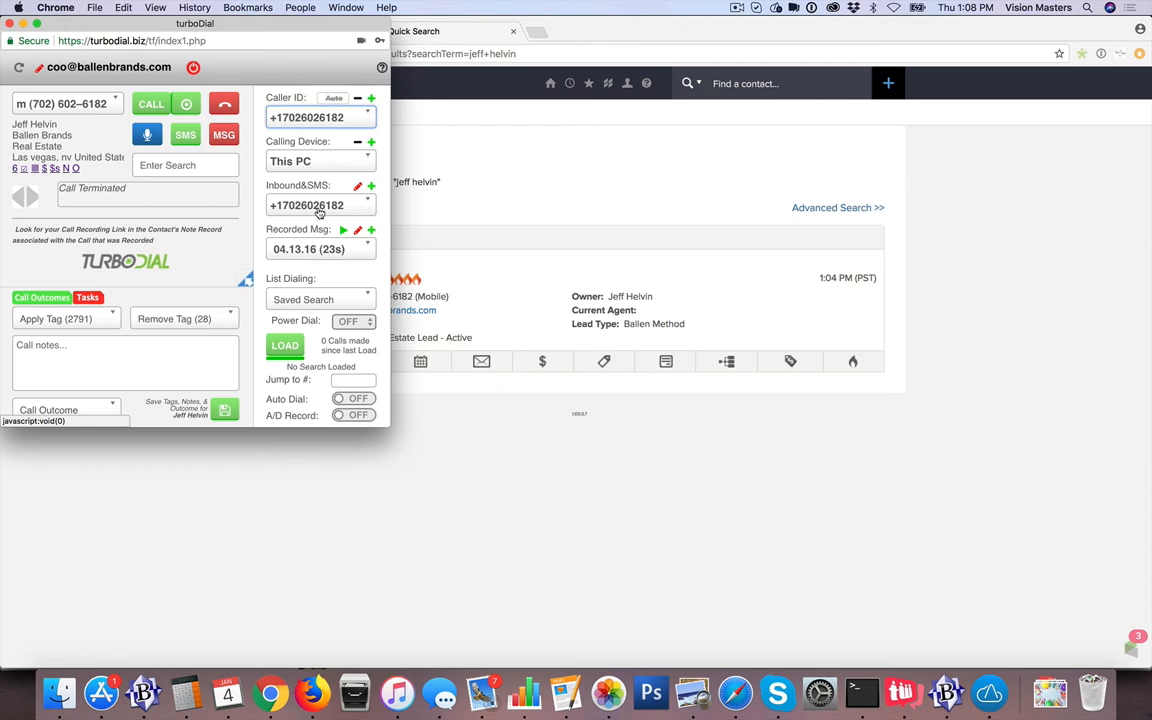
pyautogui.click(478, 181)
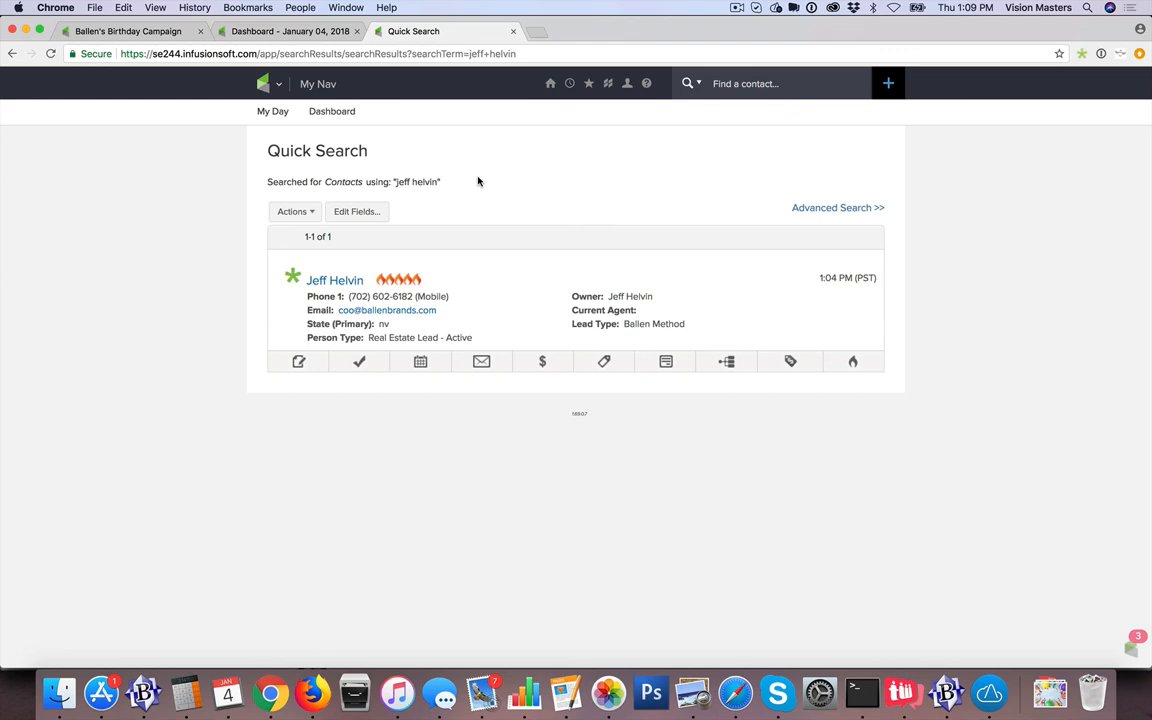
# Go to Admin > Users in Infusionsoft and open the signed-in user's account for editing
pyautogui.click(270, 84)
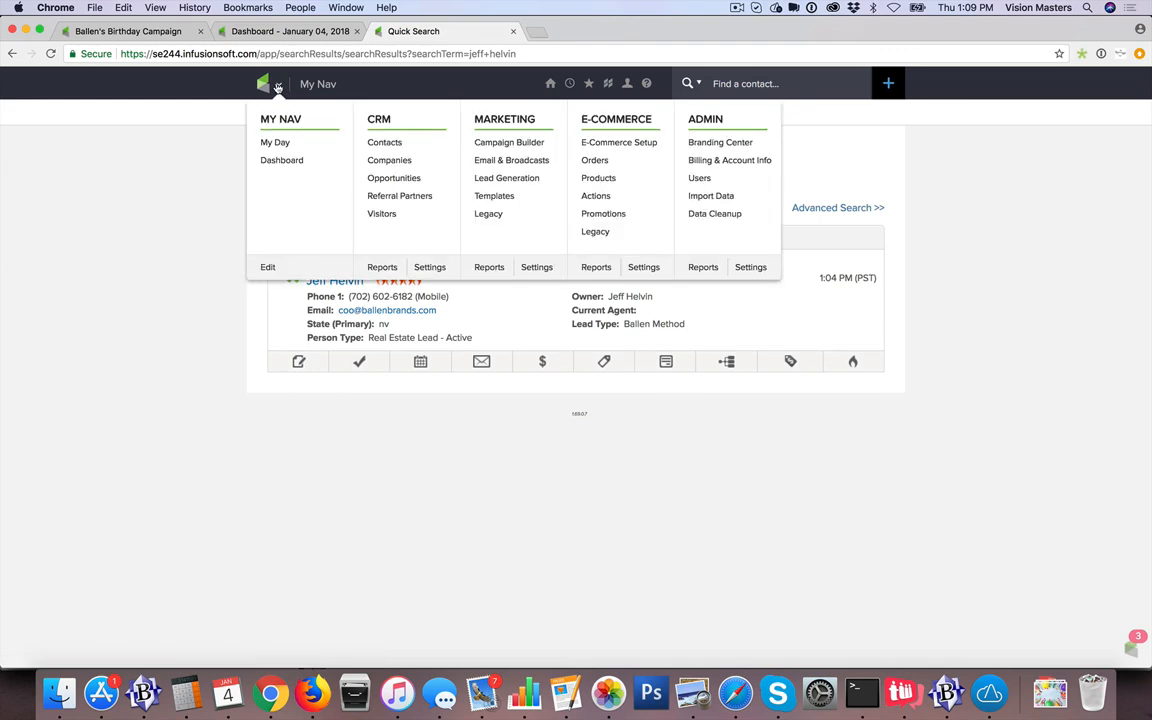
pyautogui.click(704, 181)
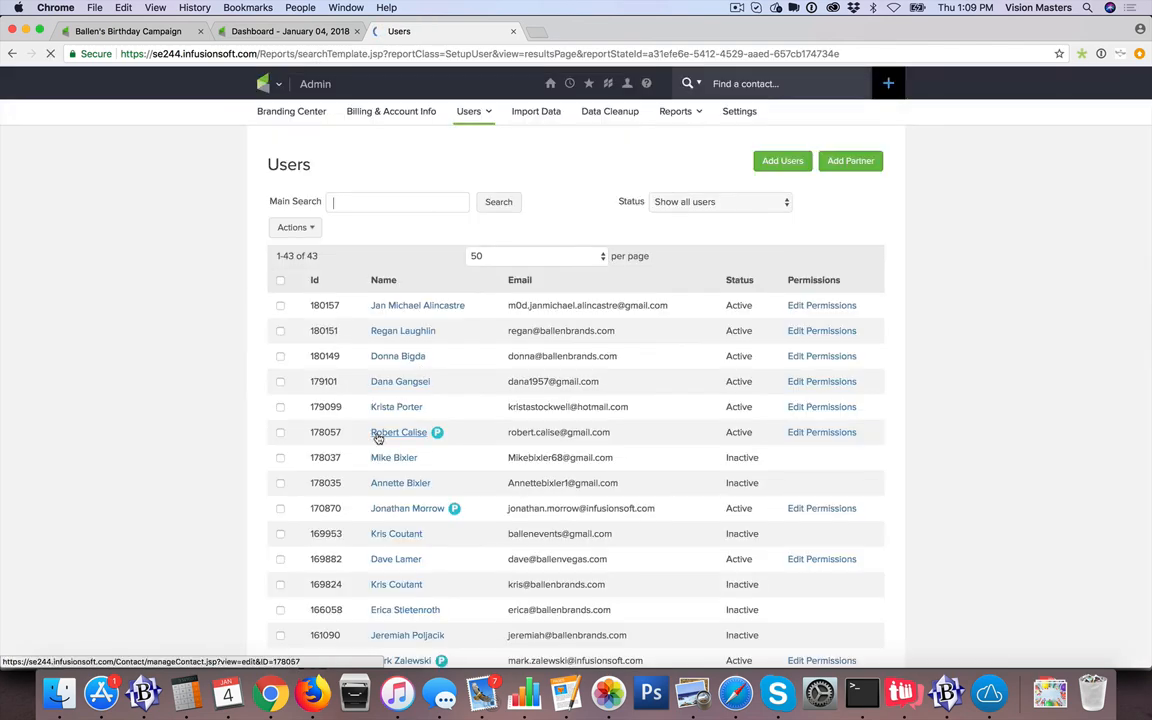
pyautogui.scroll(-10, 389, 515)
pyautogui.scroll(-3, 389, 515)
pyautogui.click(395, 621)
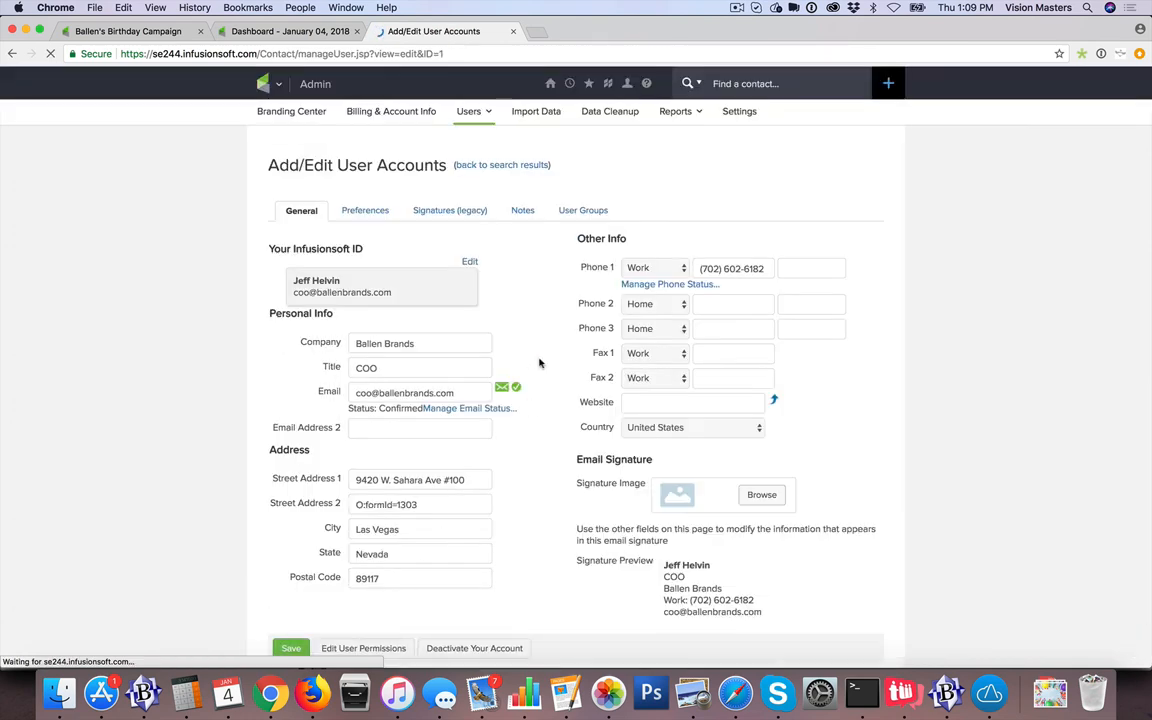
# Leave the Phone 1 work number unchanged and bring the TurboDial dialer back in front
pyautogui.moveTo(699, 268); pyautogui.dragTo(763, 269)
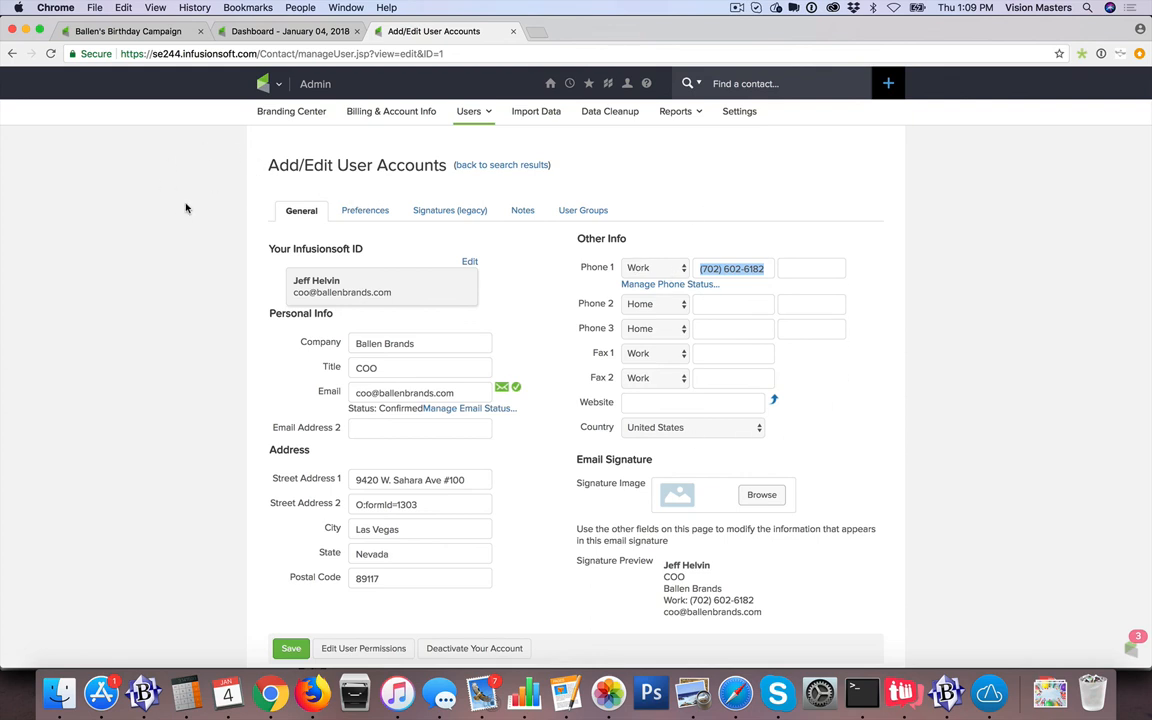
pyautogui.write('1')
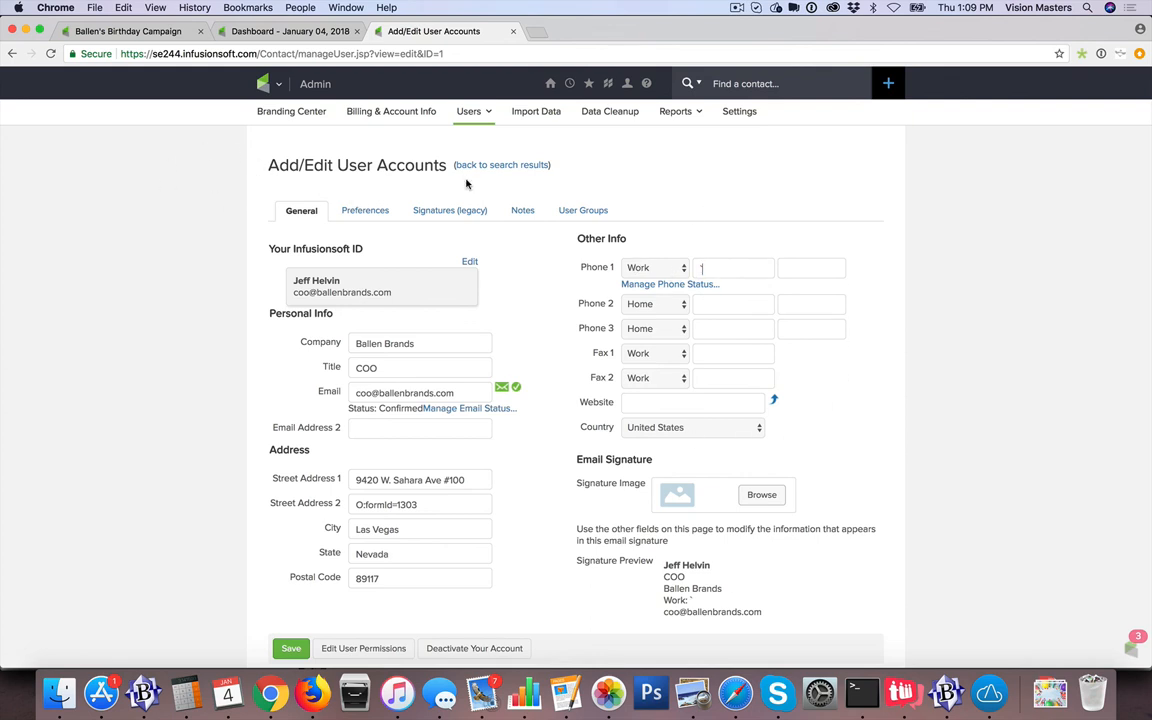
pyautogui.press('super+z')
pyautogui.press('super+grave')
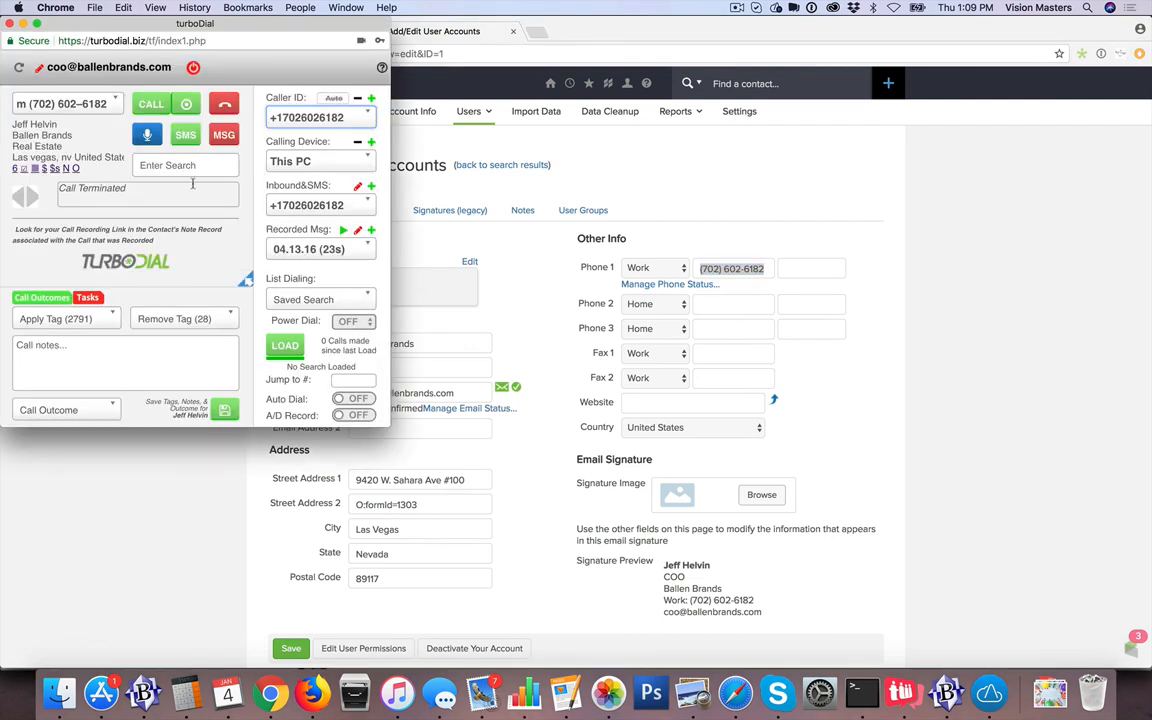